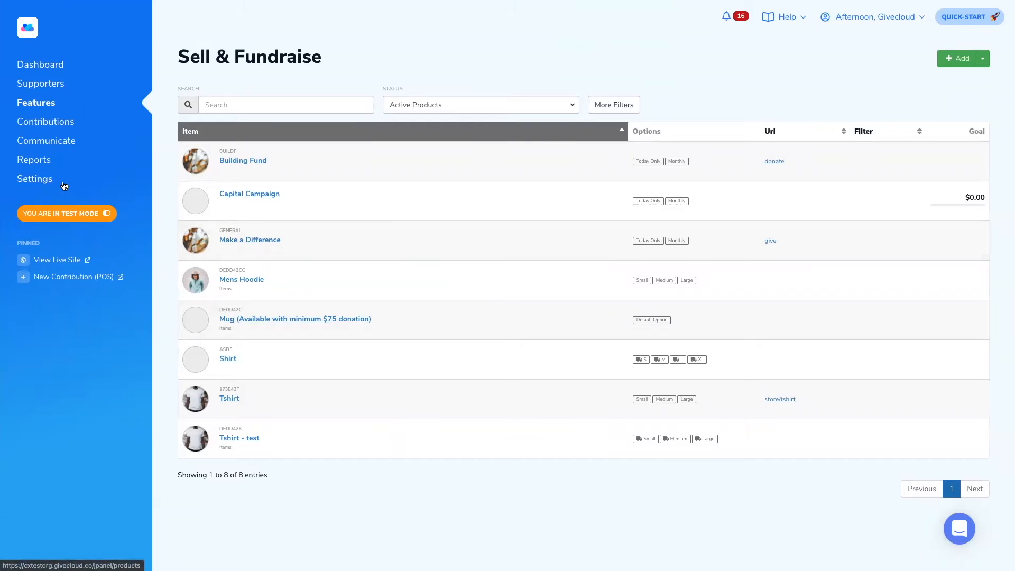
Open the shipping configuration and compare the Rated Shipping setup with the Flat Rate Shipping setup, leaving Flat Rate Shipping selected.
{"action": "left_click", "coordinate": [37, 105]}
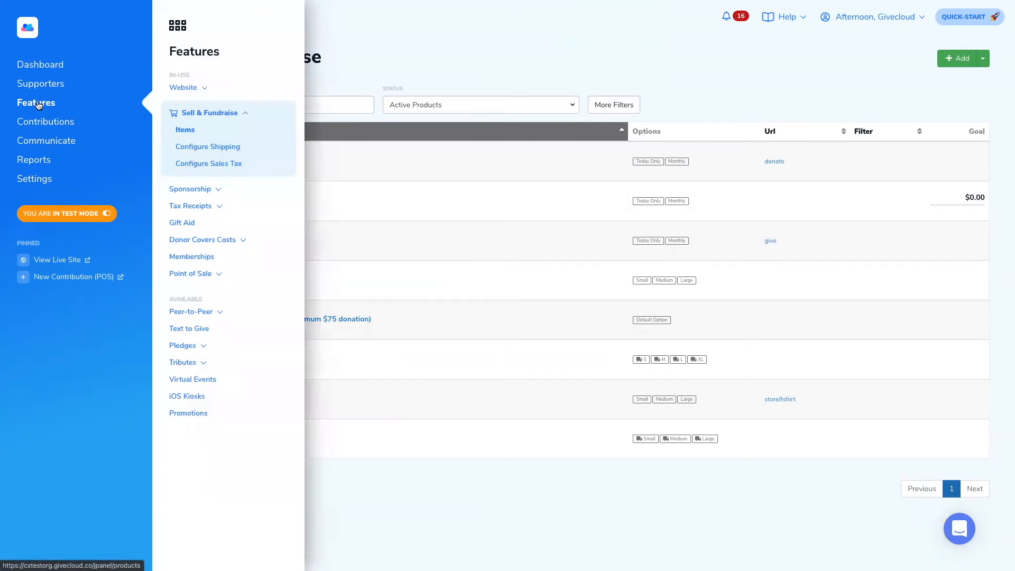
{"action": "left_click", "coordinate": [217, 151]}
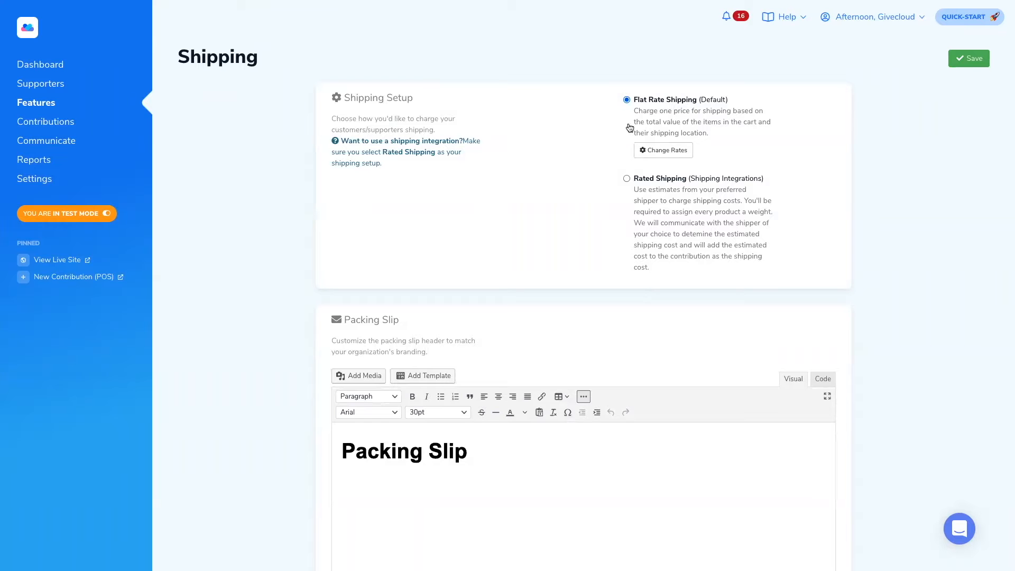
{"action": "left_click", "coordinate": [626, 179]}
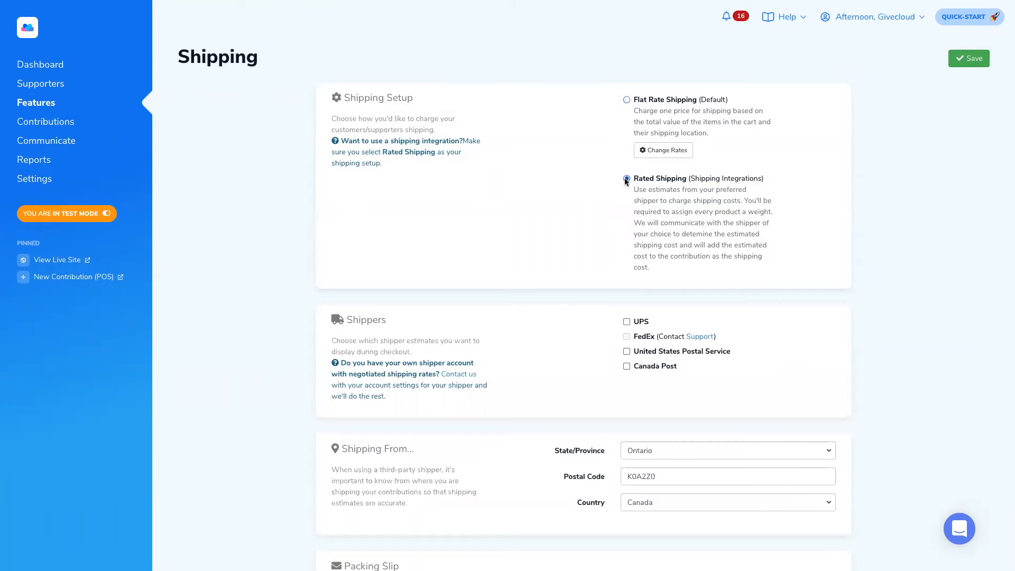
{"action": "left_click", "coordinate": [626, 100]}
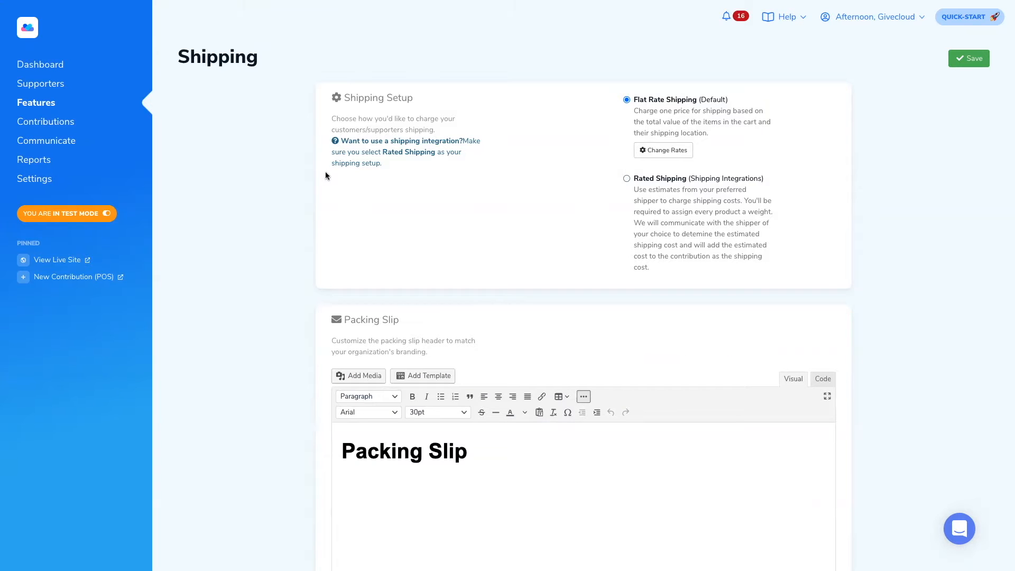
{"action": "scroll", "coordinate": [324, 173], "scroll_direction": "down", "scroll_amount": 1}
{"action": "scroll", "coordinate": [312, 166], "scroll_direction": "up", "scroll_amount": 1}
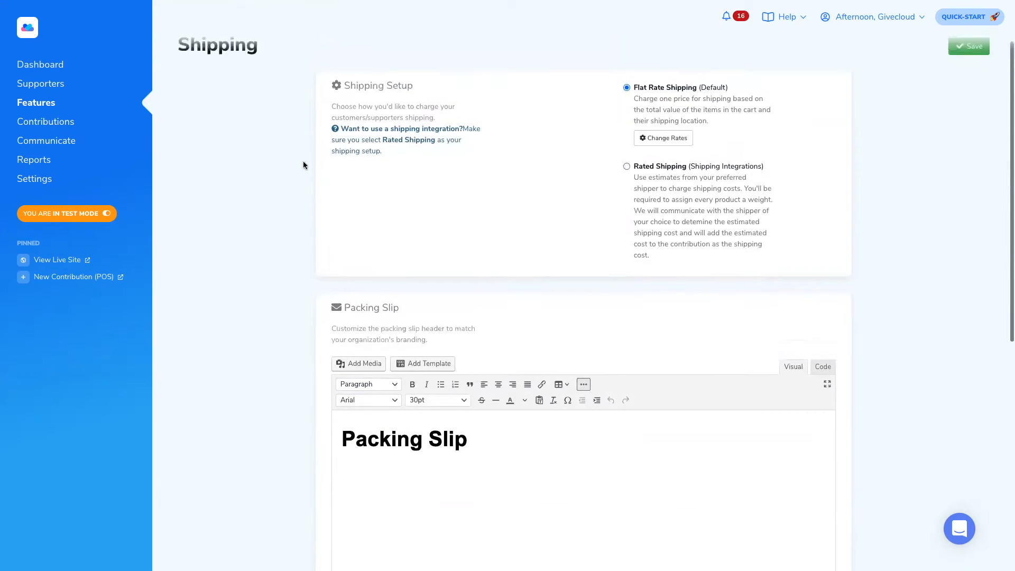
Return to the Sell & Fundraise items and open the Tshirt product that has the store/tshirt URL.
{"action": "left_click", "coordinate": [47, 108]}
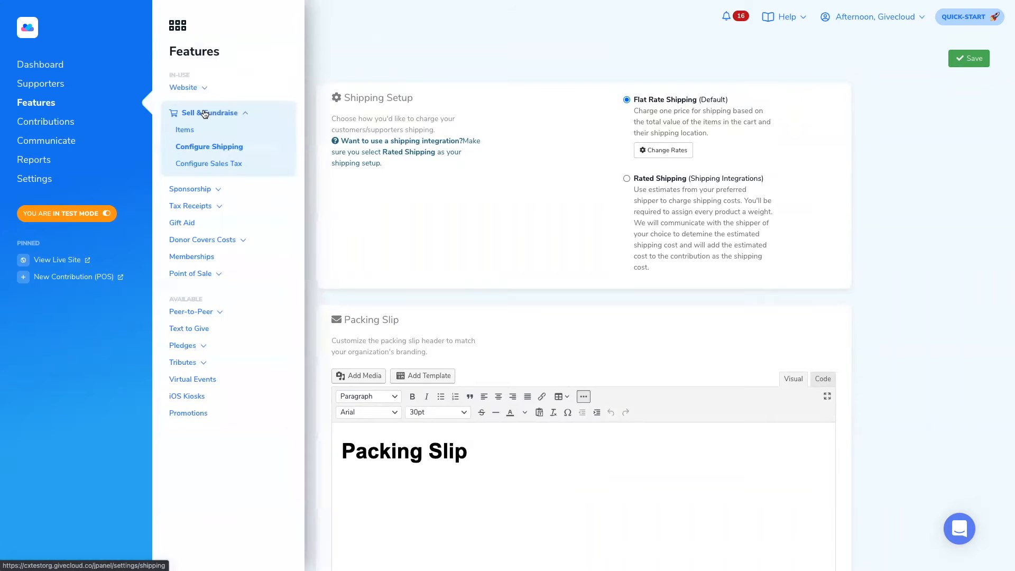
{"action": "left_click", "coordinate": [185, 130]}
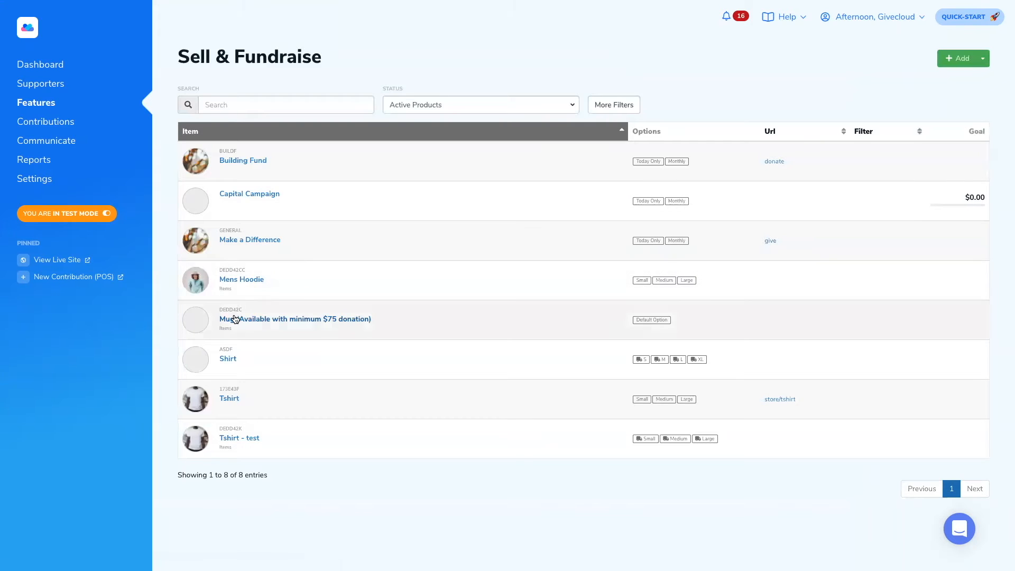
{"action": "left_click", "coordinate": [202, 405]}
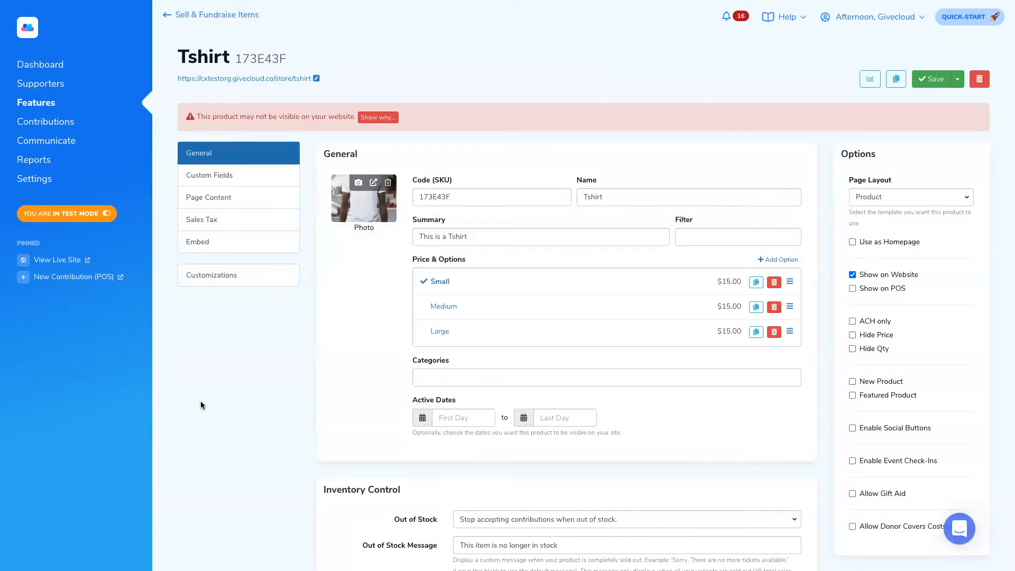
Set Shipping to Yes for the Tshirt's Small option and update the option.
{"action": "left_click", "coordinate": [438, 282]}
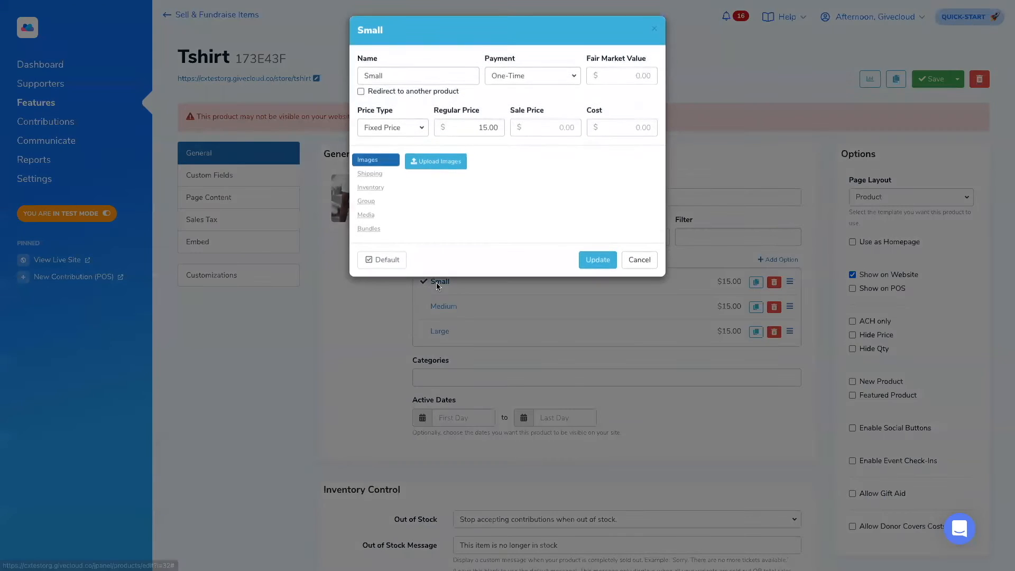
{"action": "left_click", "coordinate": [376, 176]}
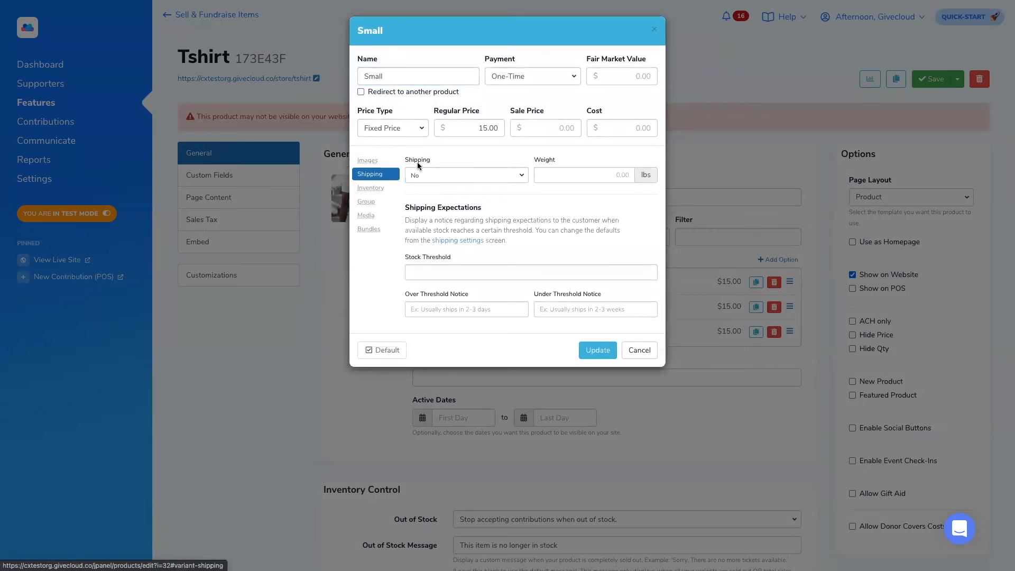
{"action": "left_click_drag", "start_coordinate": [406, 163], "coordinate": [436, 164]}
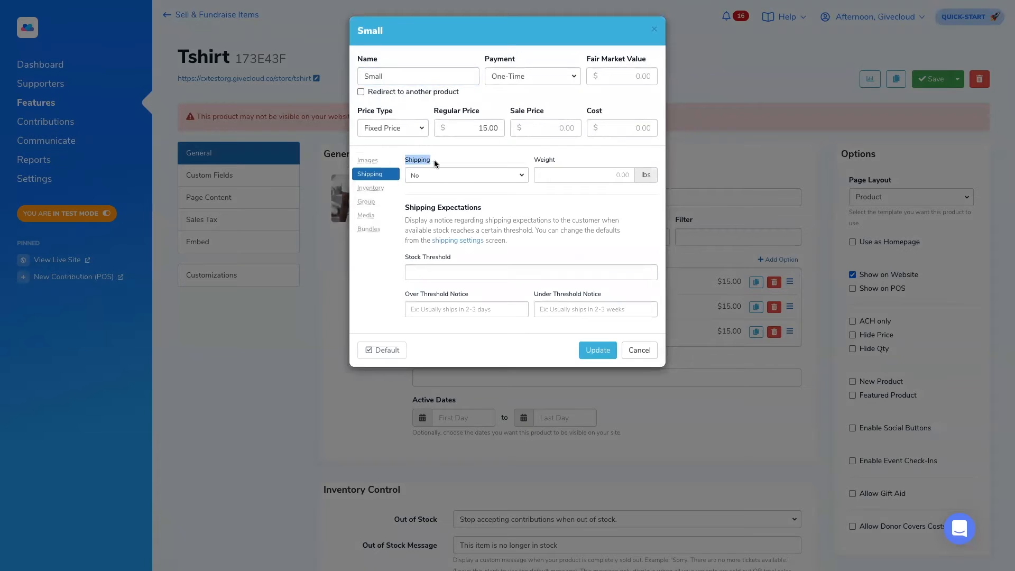
{"action": "left_click", "coordinate": [519, 177]}
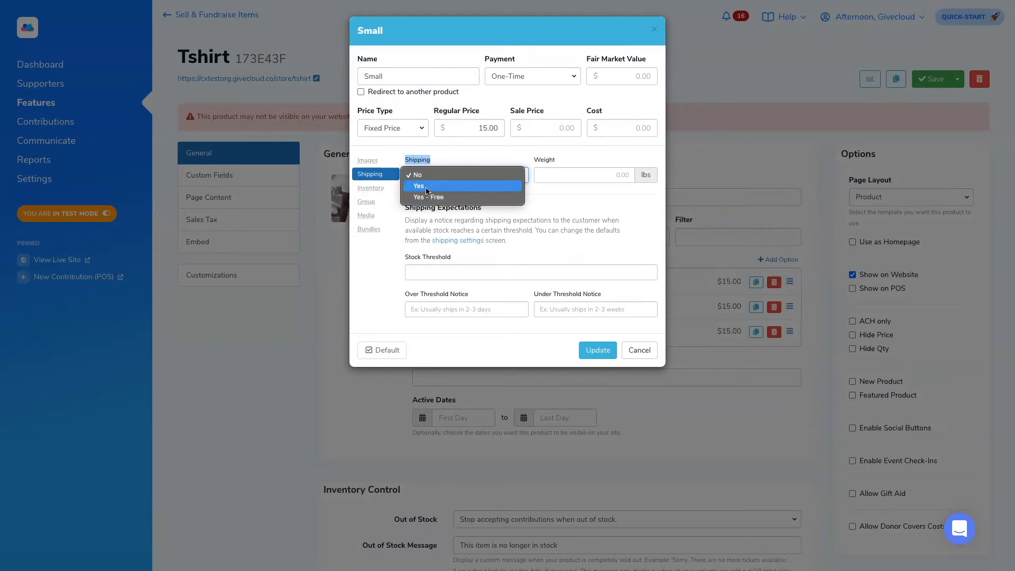
{"action": "left_click", "coordinate": [427, 189]}
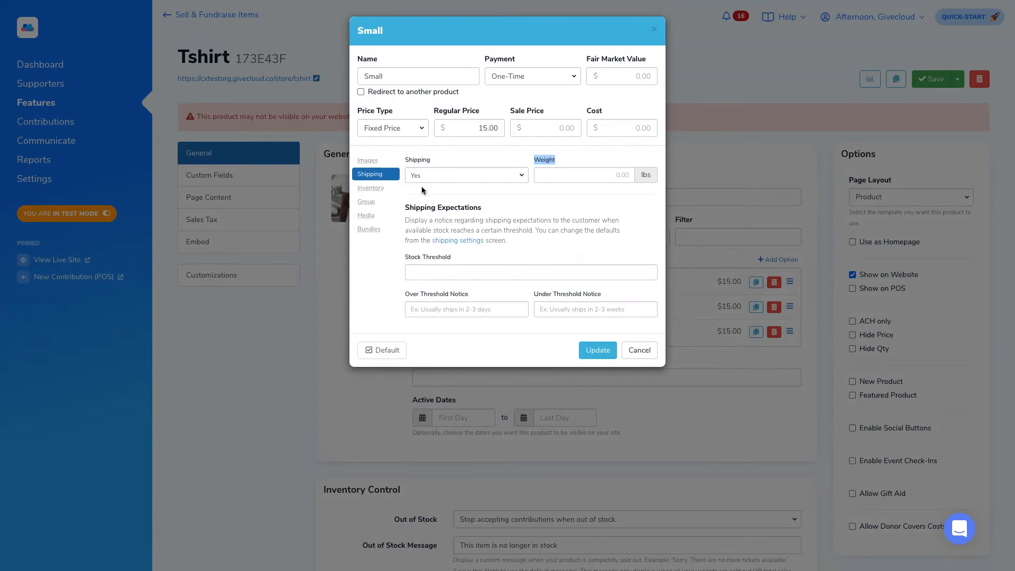
{"action": "left_click", "coordinate": [594, 350]}
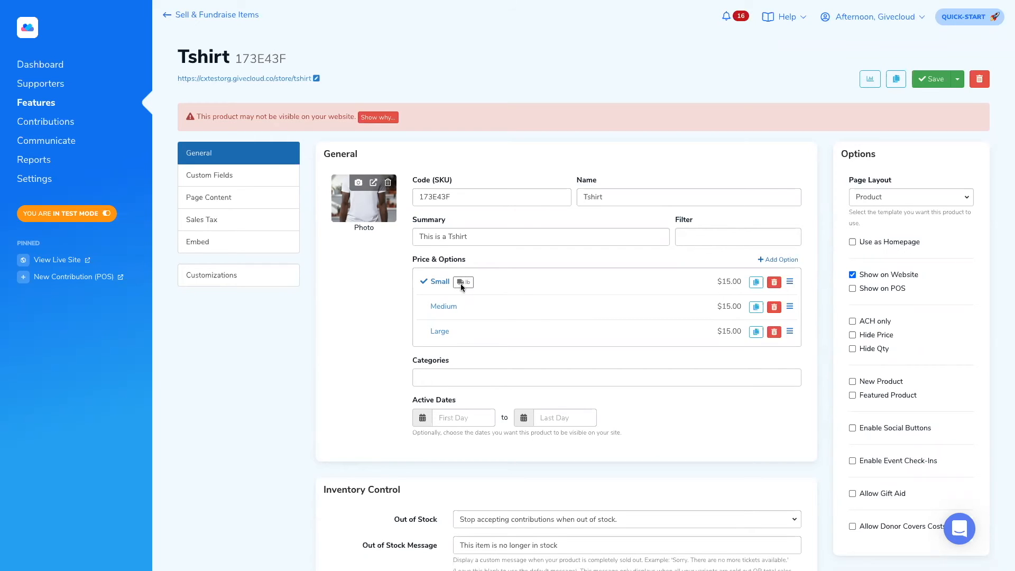
Set Shipping to Yes for the Tshirt's Medium option and update the option.
{"action": "left_click", "coordinate": [450, 305]}
{"action": "left_click", "coordinate": [373, 176]}
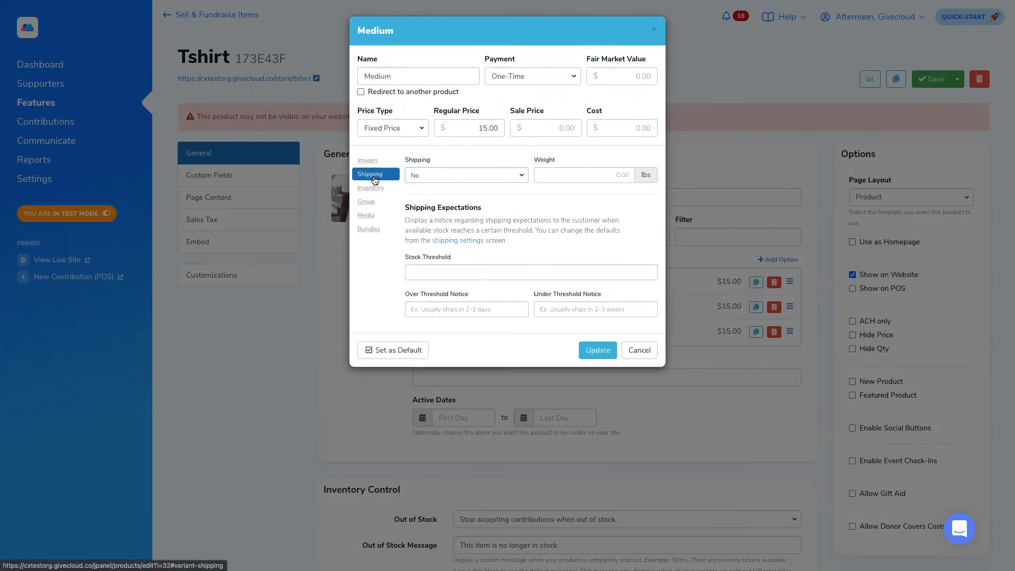
{"action": "left_click", "coordinate": [489, 175]}
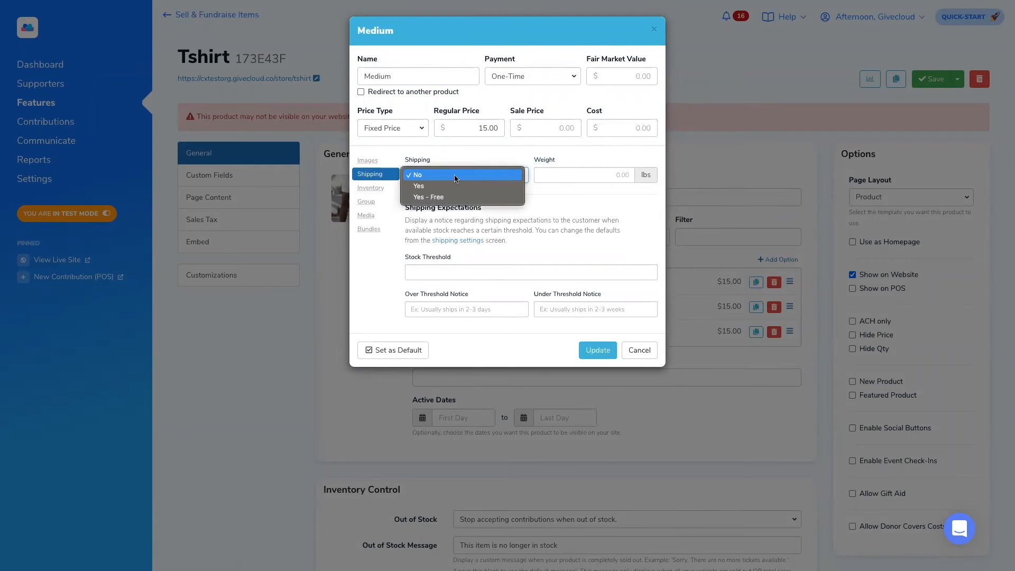
{"action": "left_click", "coordinate": [441, 187]}
{"action": "left_click", "coordinate": [598, 350]}
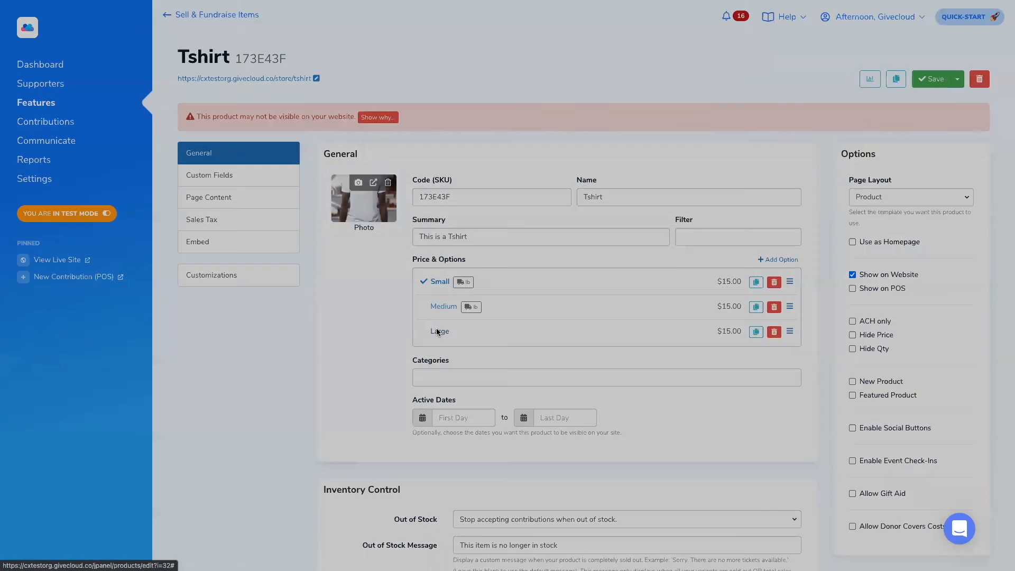
Set Shipping to Yes for the Tshirt's Large option, update it, and save the product.
{"action": "left_click", "coordinate": [437, 332]}
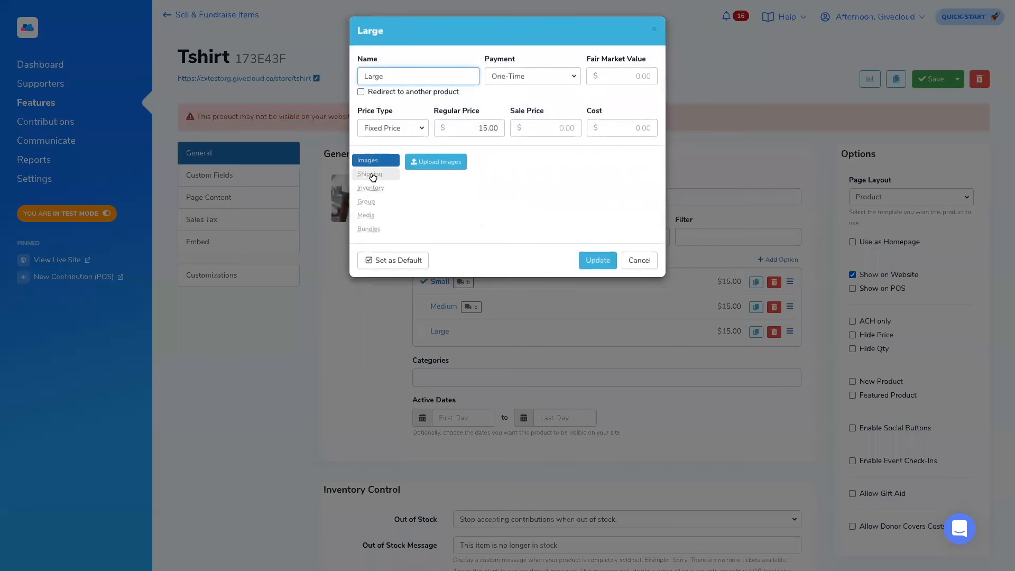
{"action": "left_click", "coordinate": [372, 174]}
{"action": "left_click", "coordinate": [434, 176]}
{"action": "left_click", "coordinate": [426, 186]}
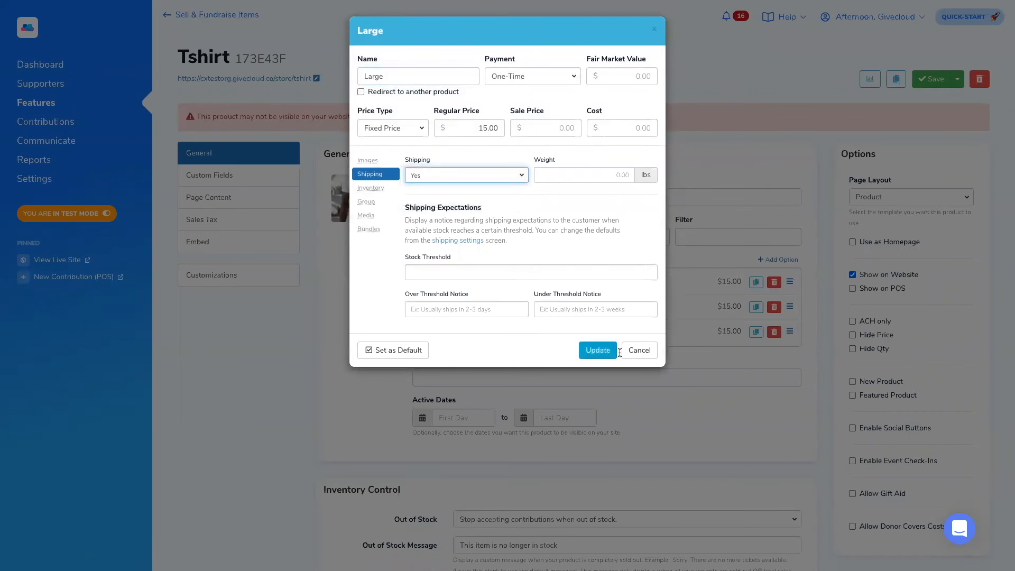
{"action": "left_click", "coordinate": [596, 351]}
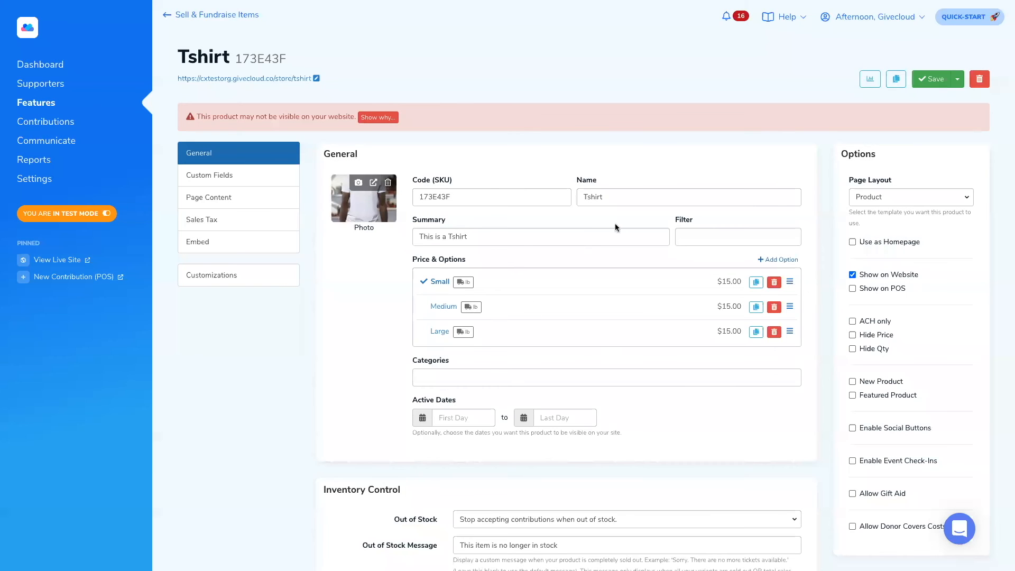
{"action": "left_click", "coordinate": [921, 82]}
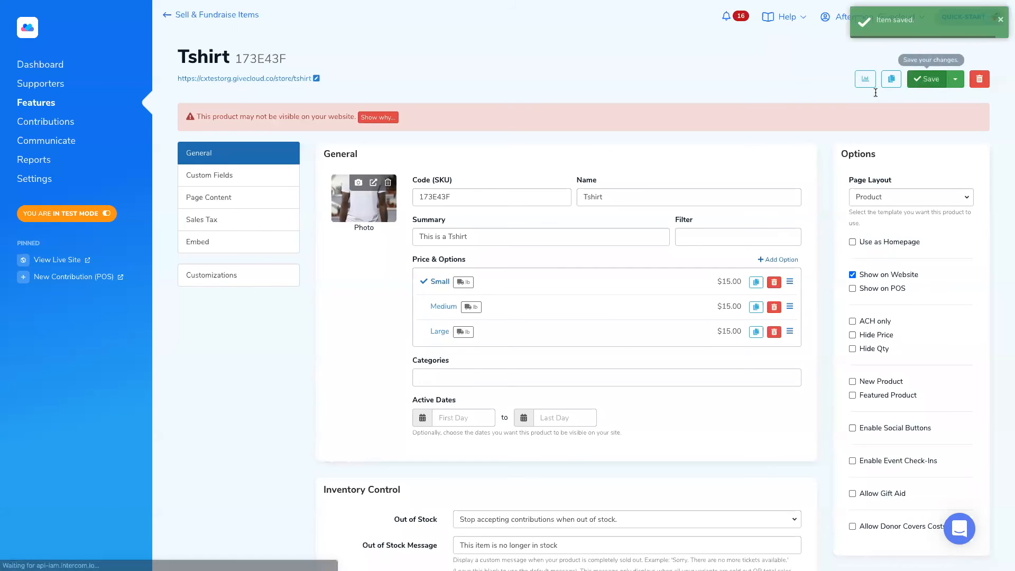
Open the Tshirt's public store page and add the Medium - $15.00 option to the basket.
{"action": "left_click", "coordinate": [280, 79]}
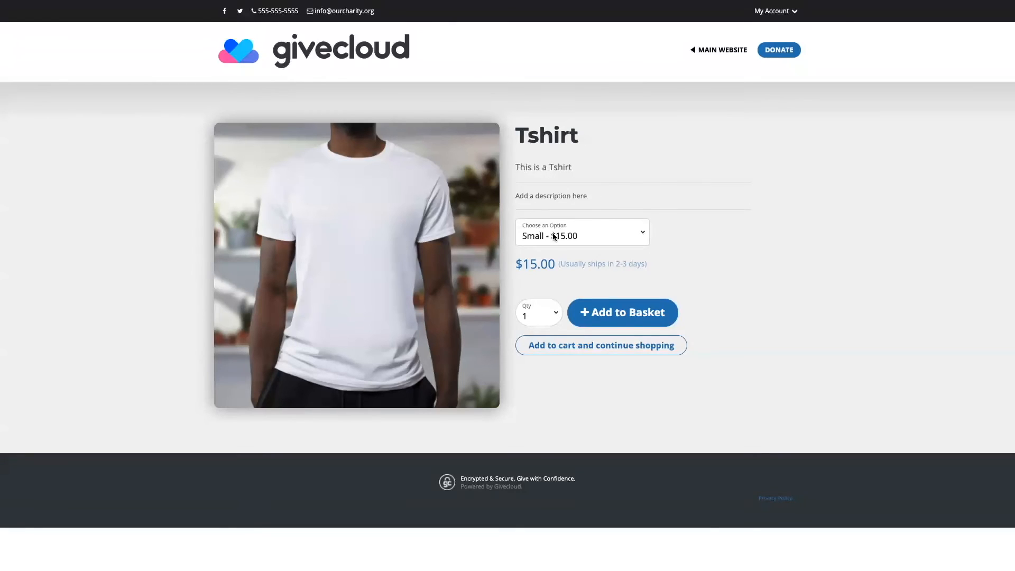
{"action": "left_click", "coordinate": [570, 235]}
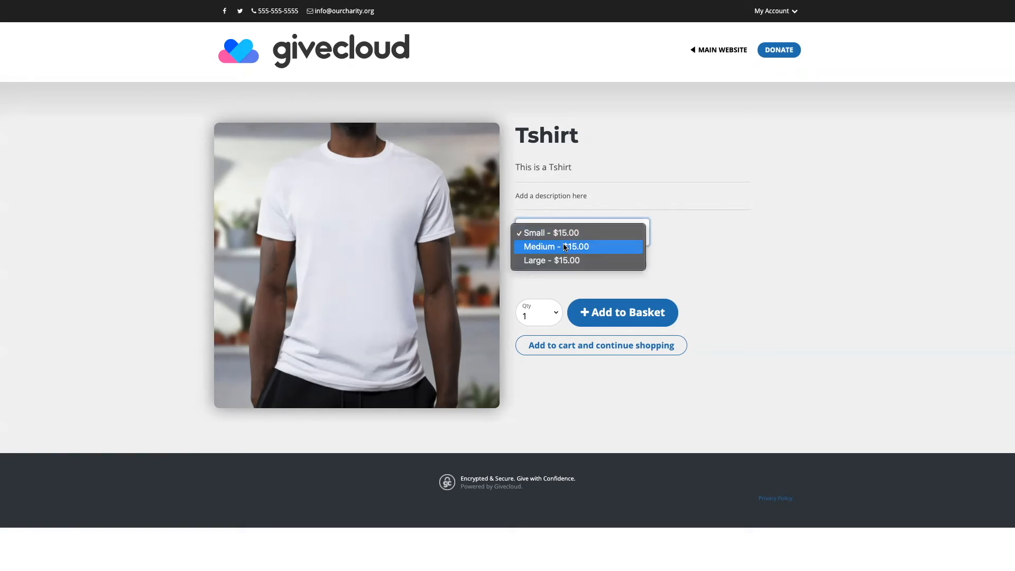
{"action": "left_click", "coordinate": [565, 247]}
{"action": "left_click", "coordinate": [622, 314]}
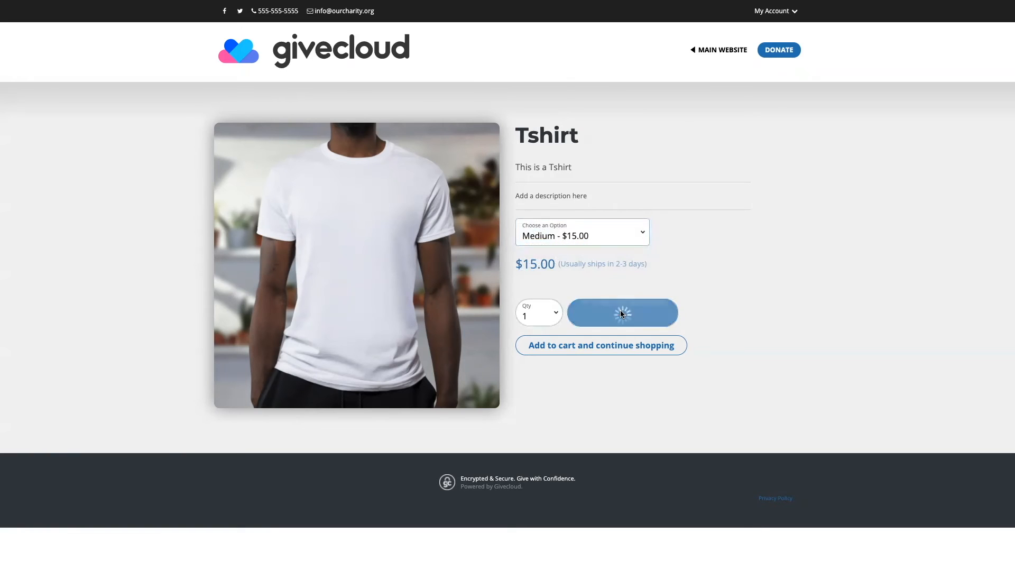
Continue to payment and check out the basket containing the Medium Tshirt.
{"action": "left_click", "coordinate": [587, 318]}
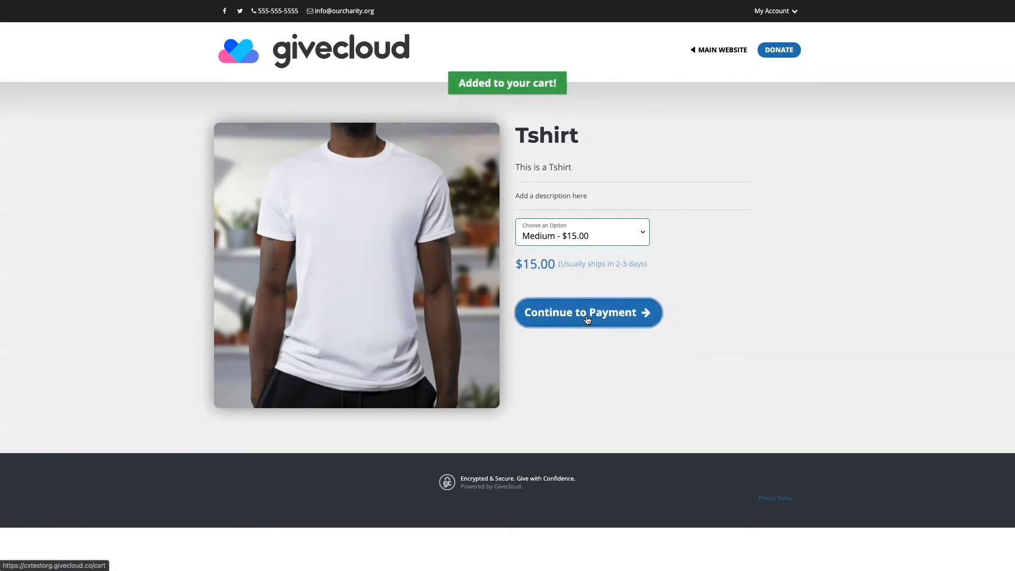
{"action": "scroll", "coordinate": [481, 301], "scroll_direction": "down", "scroll_amount": 1}
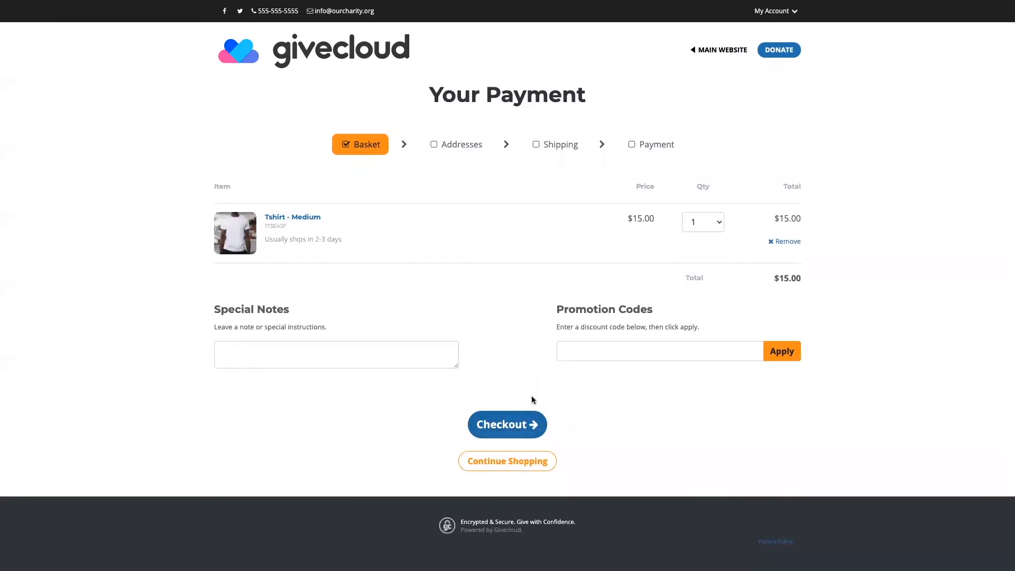
{"action": "left_click", "coordinate": [511, 427]}
Fill in the billing details with the customer's first name, last name, e-mail and phone number.
{"action": "left_click", "coordinate": [309, 333]}
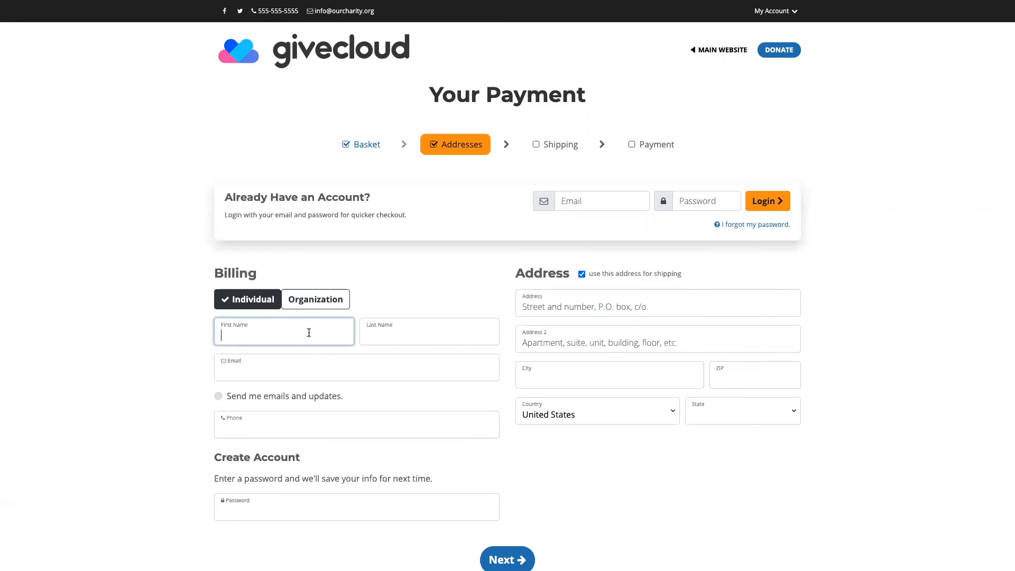
{"action": "type", "text": "Bob"}
{"action": "key", "text": "Tab"}
{"action": "type", "text": "Hope"}
{"action": "key", "text": "Tab"}
{"action": "type", "text": "bob@test.com"}
{"action": "key", "text": "Tab"}
{"action": "type", "text": "11111111111"}
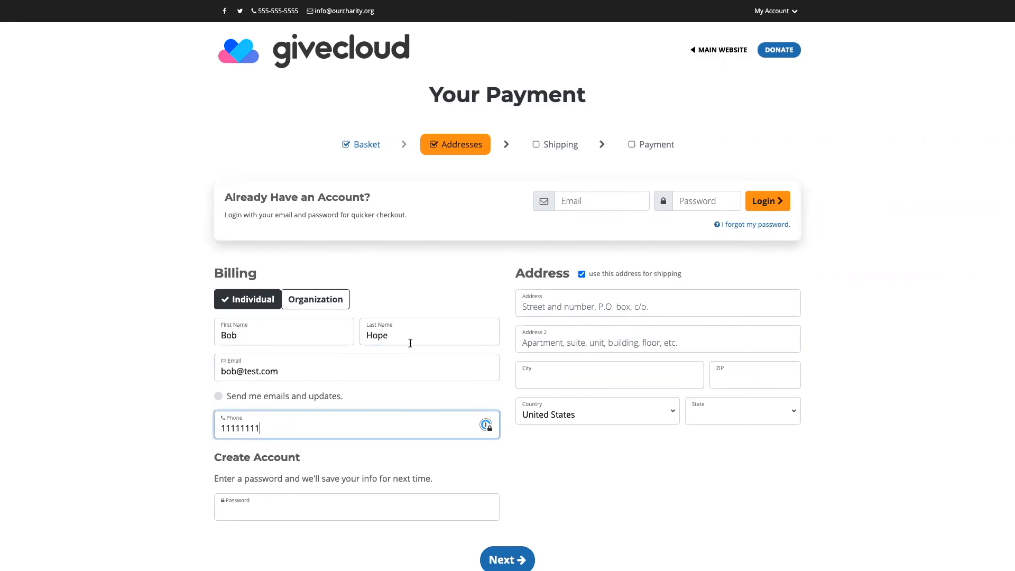
Fill in the customer's address by entering 123 and accepting the first suggested address, and proceed to the shipping choices.
{"action": "left_click", "coordinate": [552, 307]}
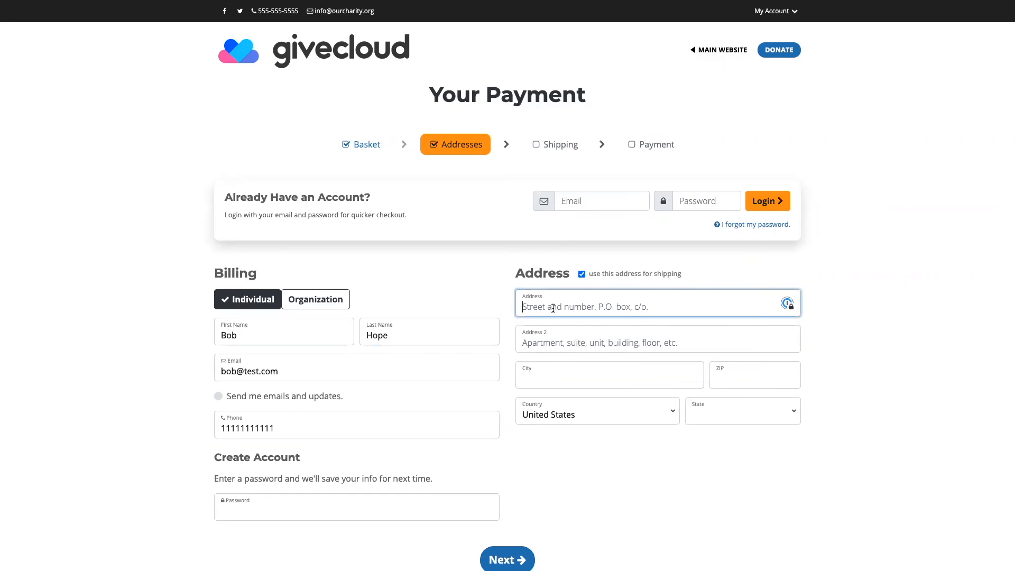
{"action": "type", "text": "123"}
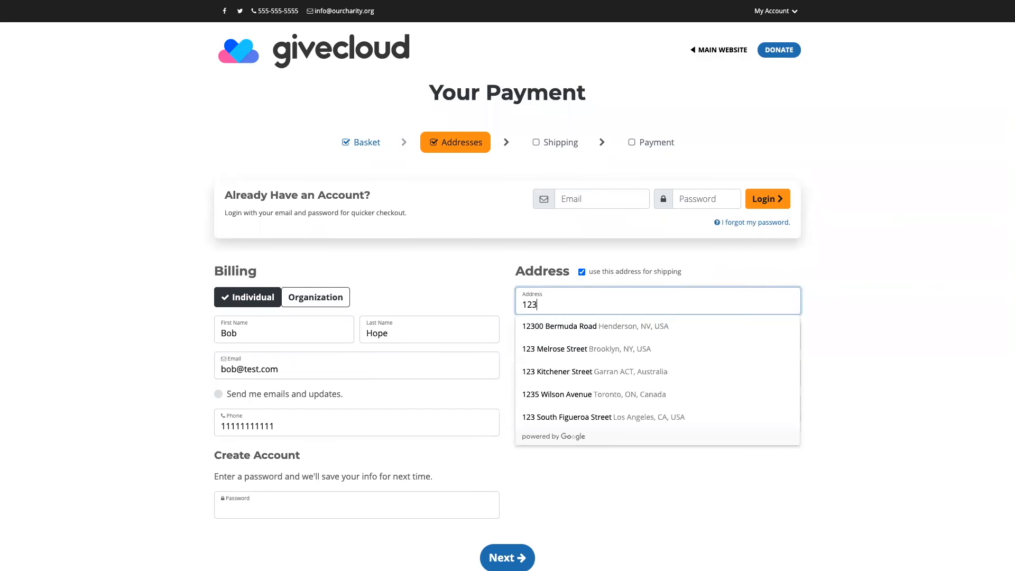
{"action": "left_click", "coordinate": [606, 332]}
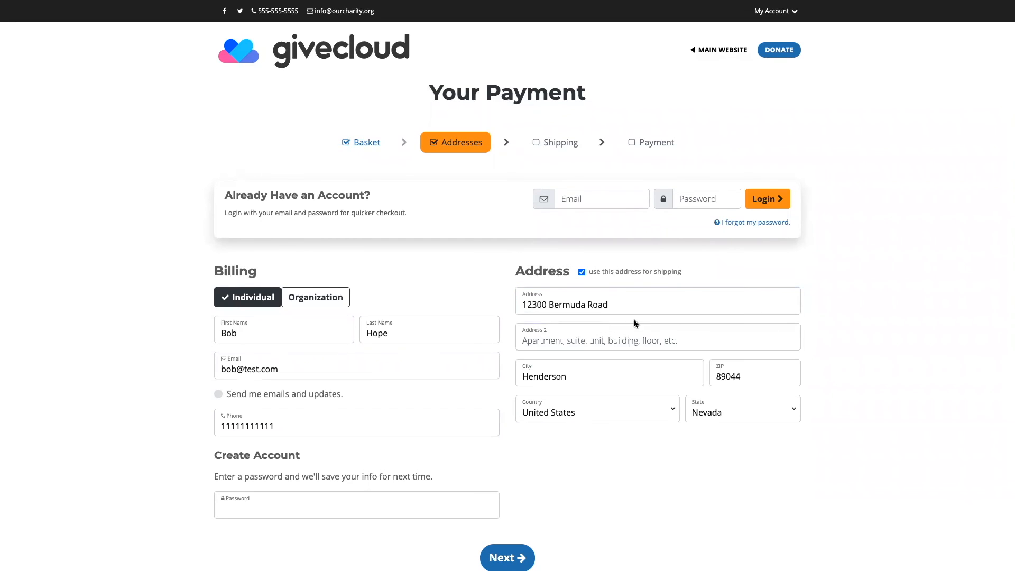
{"action": "scroll", "coordinate": [557, 420], "scroll_direction": "down", "scroll_amount": 1}
{"action": "left_click", "coordinate": [506, 499]}
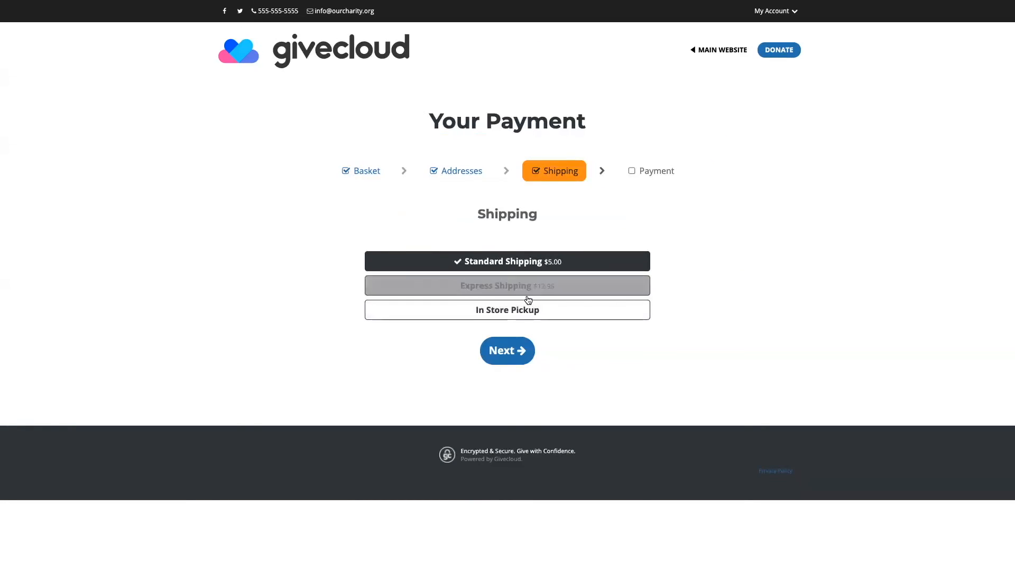
Choose Express Shipping at $12.95 for the order and proceed to payment.
{"action": "left_click", "coordinate": [542, 286]}
{"action": "left_click", "coordinate": [535, 262]}
{"action": "left_click", "coordinate": [536, 287]}
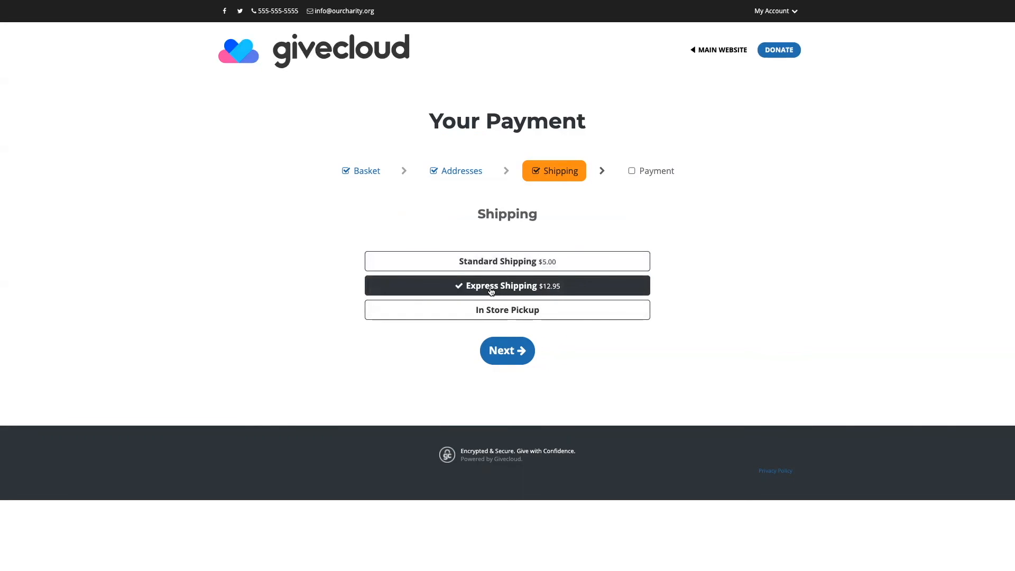
{"action": "left_click", "coordinate": [519, 353]}
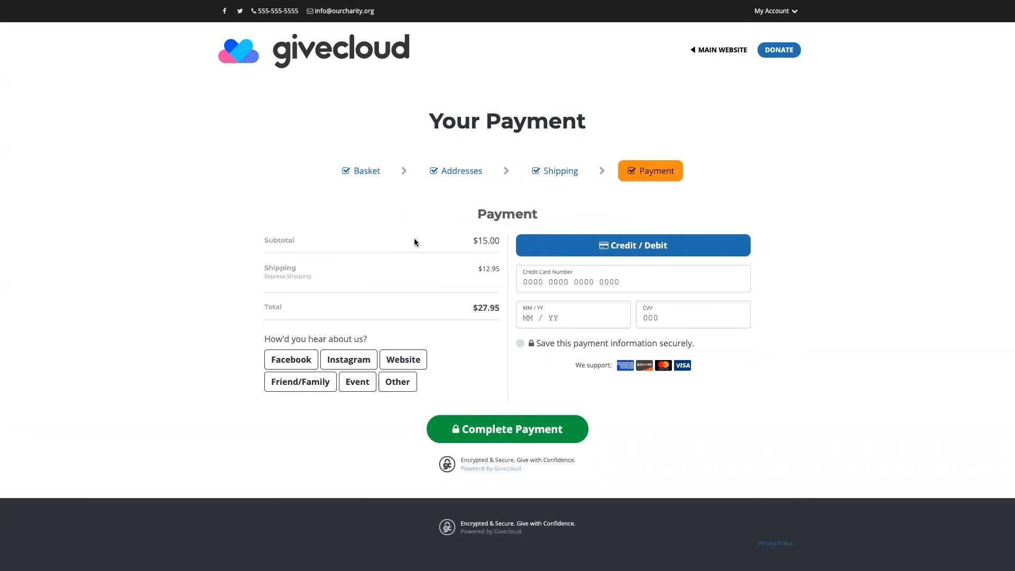
Examine the shipping charge and the order total in the payment summary.
{"action": "left_click_drag", "start_coordinate": [299, 268], "coordinate": [490, 268]}
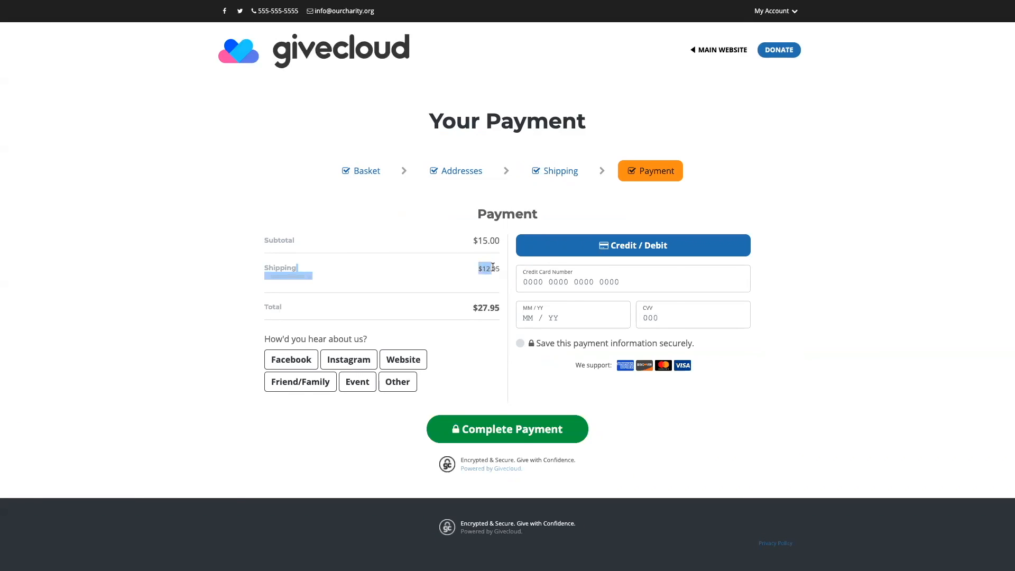
{"action": "left_click_drag", "start_coordinate": [472, 309], "coordinate": [508, 311]}
{"action": "left_click", "coordinate": [499, 308]}
{"action": "double_click", "coordinate": [497, 308]}
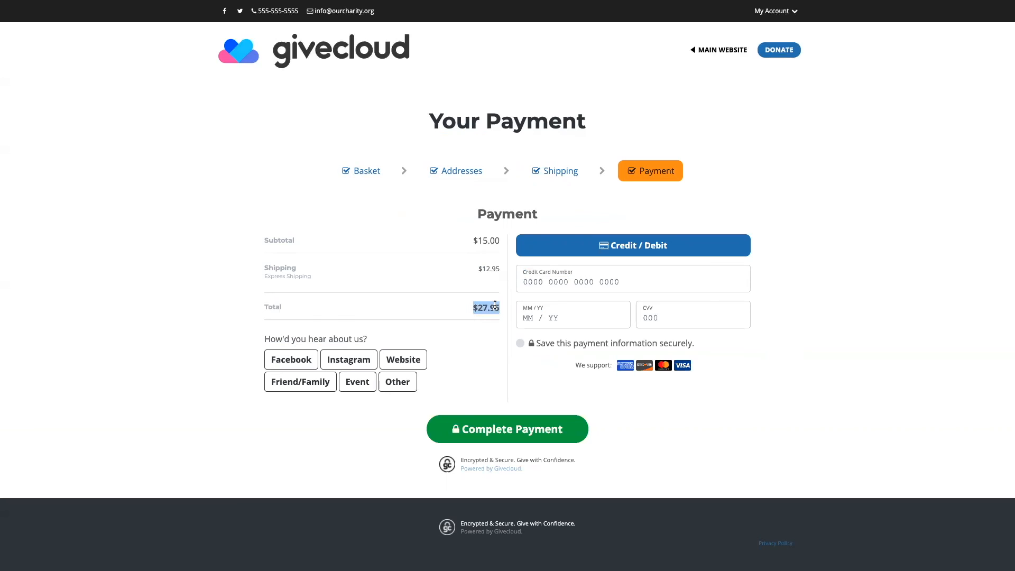